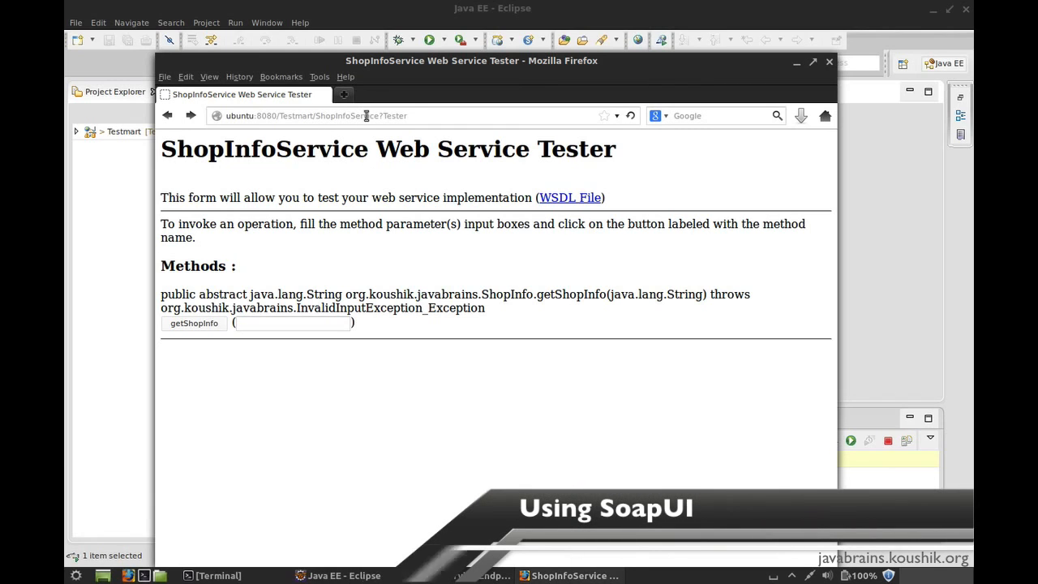
left_click(411, 115)
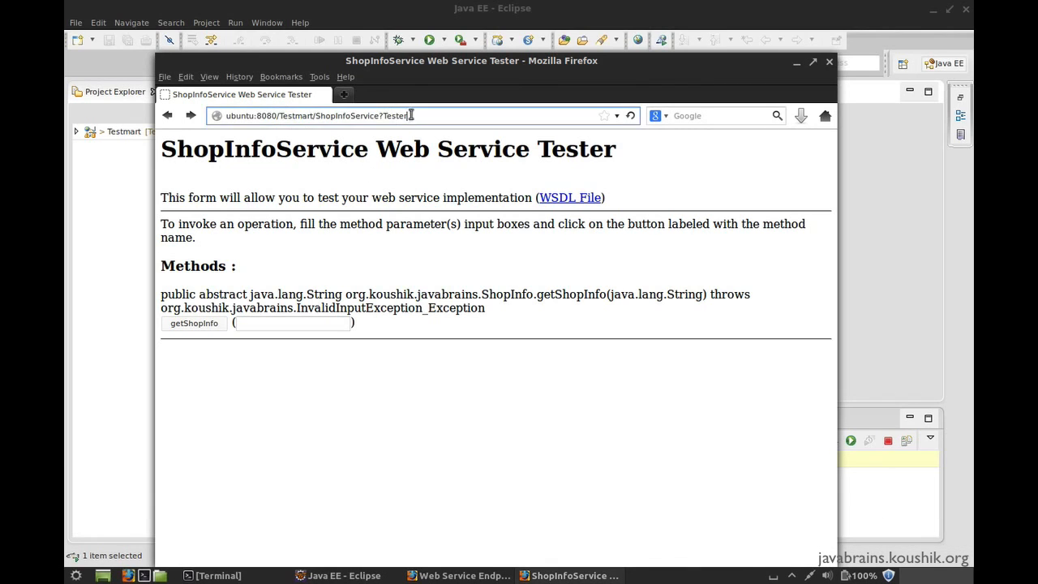
left_click(397, 195)
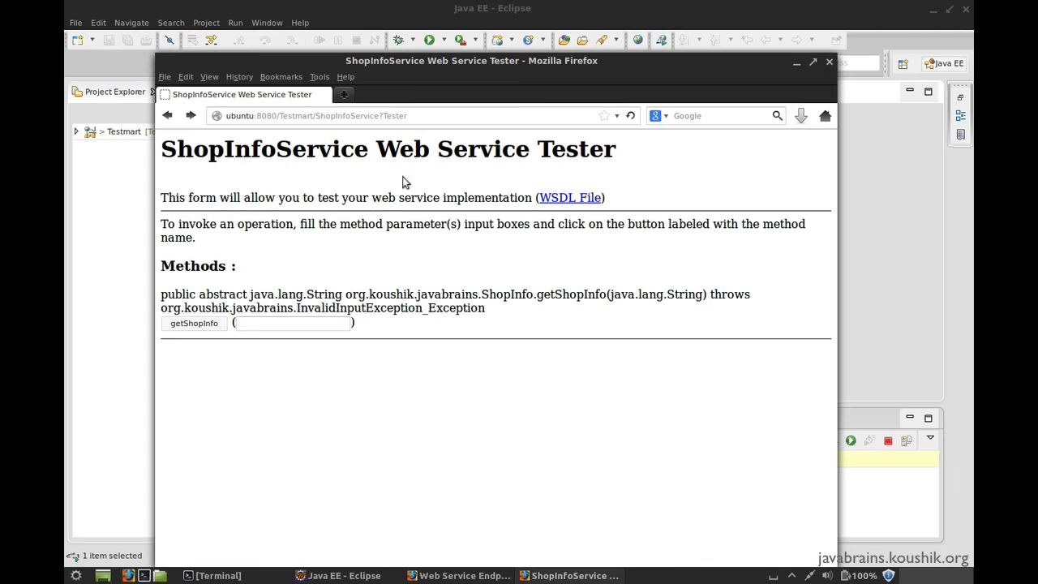
double_click(216, 153)
left_click(223, 266)
Invoke the getShopInfo method in the web service tester with the parameter "since"
left_click(263, 327)
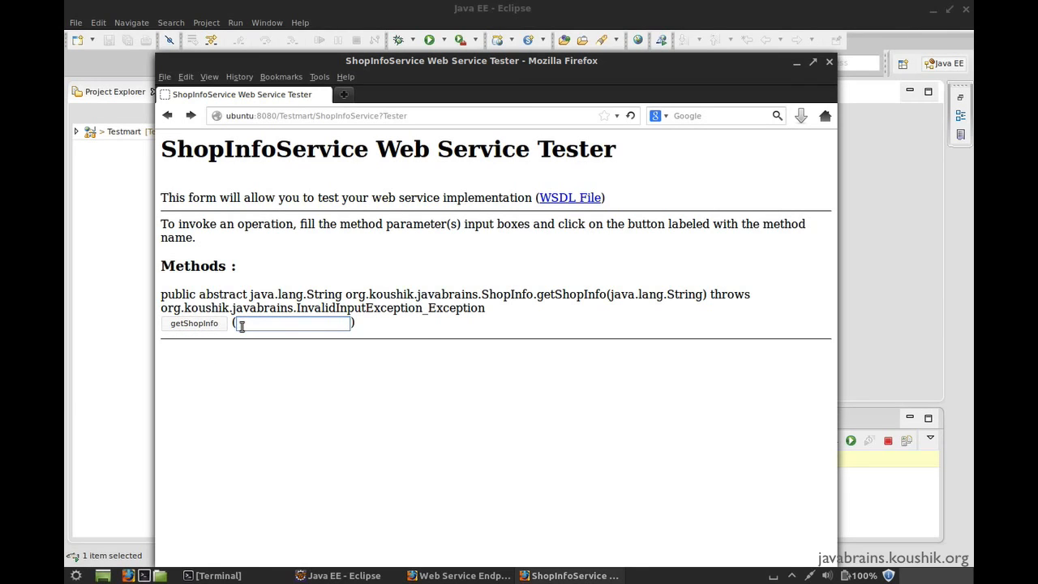
type("since")
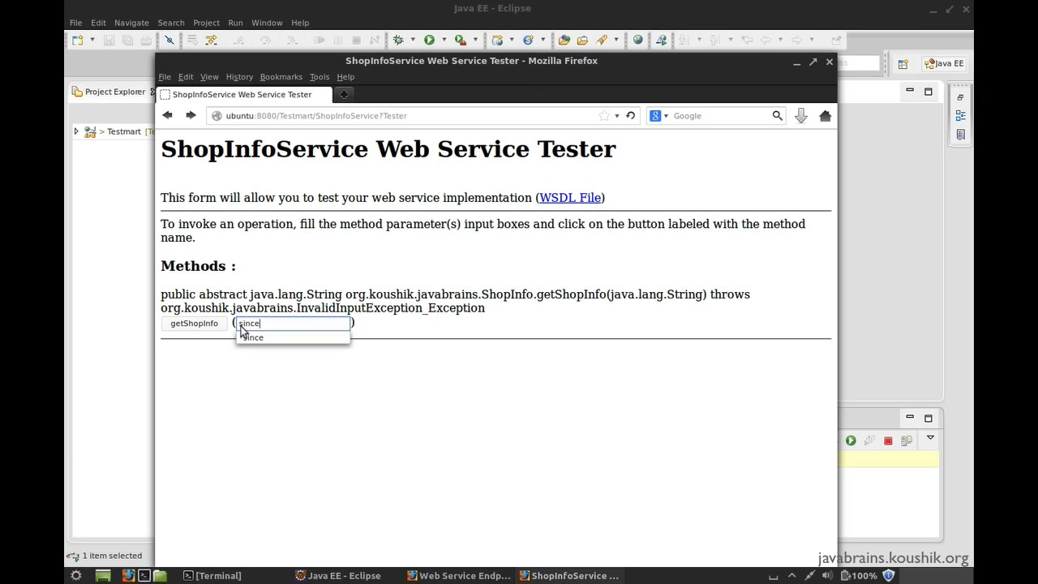
left_click(196, 357)
left_click(210, 328)
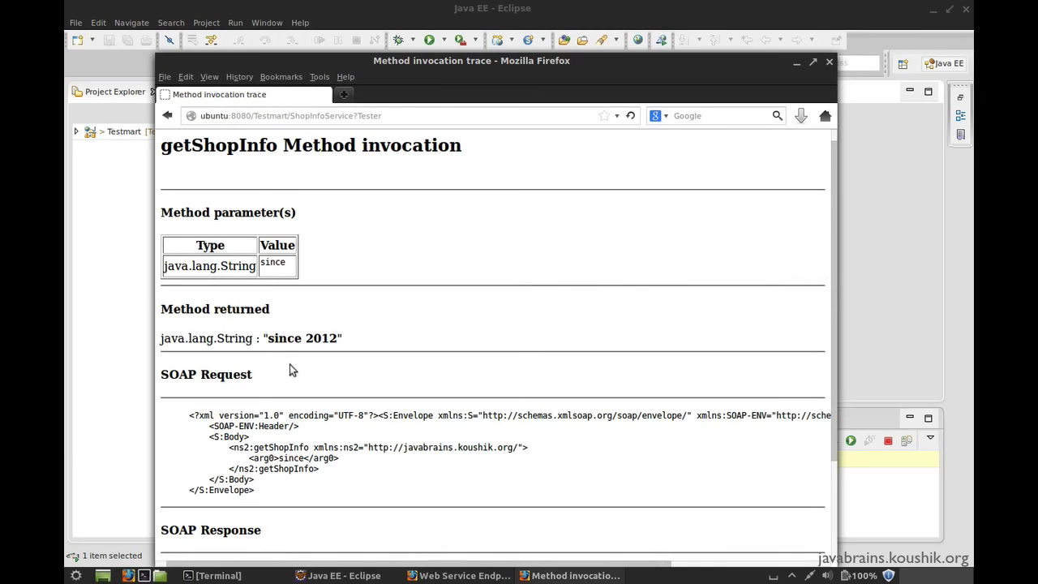
Examine the getShopInfo invocation trace, comparing the method parameter and returned value with the SOAP request and SOAP response XML
scroll(280, 363, "down", 3)
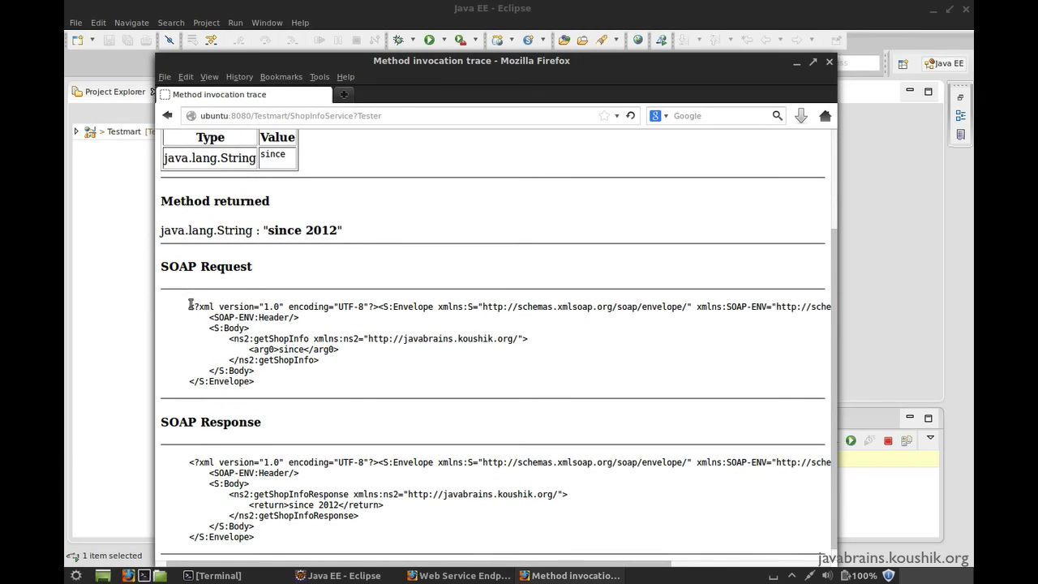
left_click_drag(189, 305, 270, 385)
left_click(235, 423)
left_click_drag(188, 460, 271, 542)
left_click(274, 428)
scroll(278, 400, "up", 3)
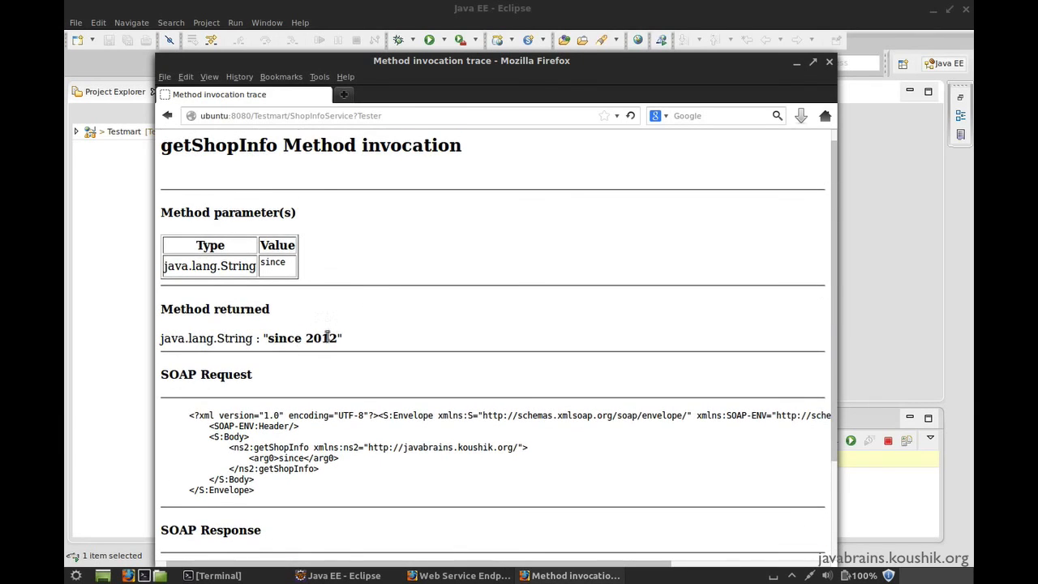
left_click_drag(339, 336, 230, 235)
left_click(310, 320)
left_click_drag(189, 415, 273, 492)
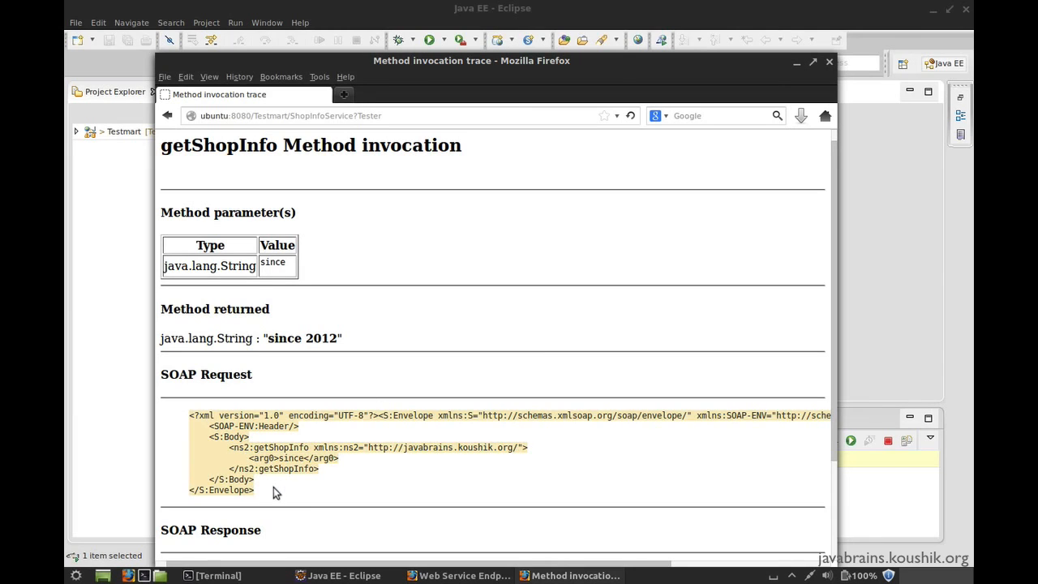
scroll(274, 491, "down", 3)
left_click_drag(188, 462, 274, 540)
left_click(274, 539)
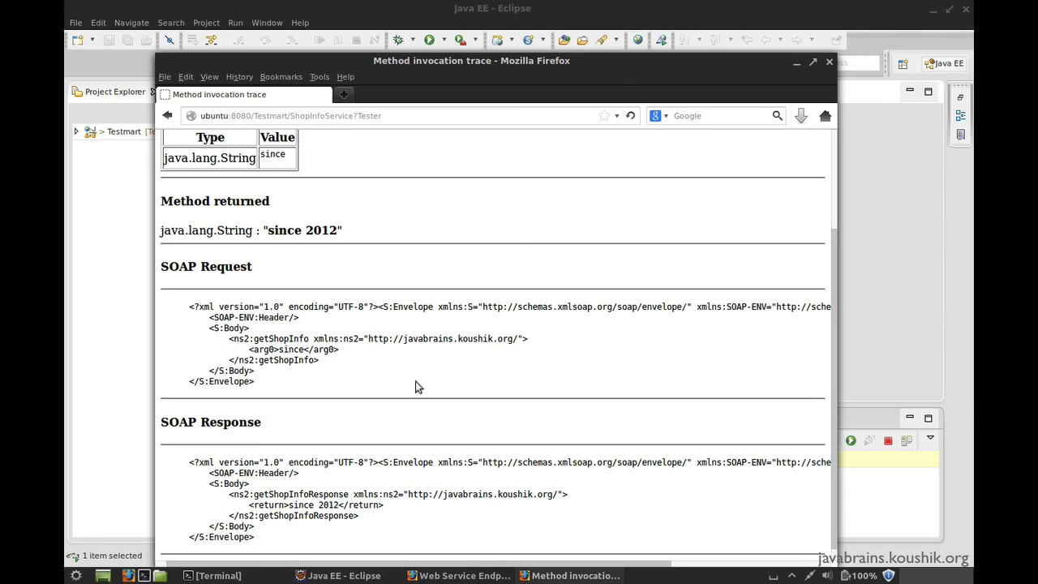
Go to soapui.org and open the Download SoapUI page on SourceForge
left_click(412, 119)
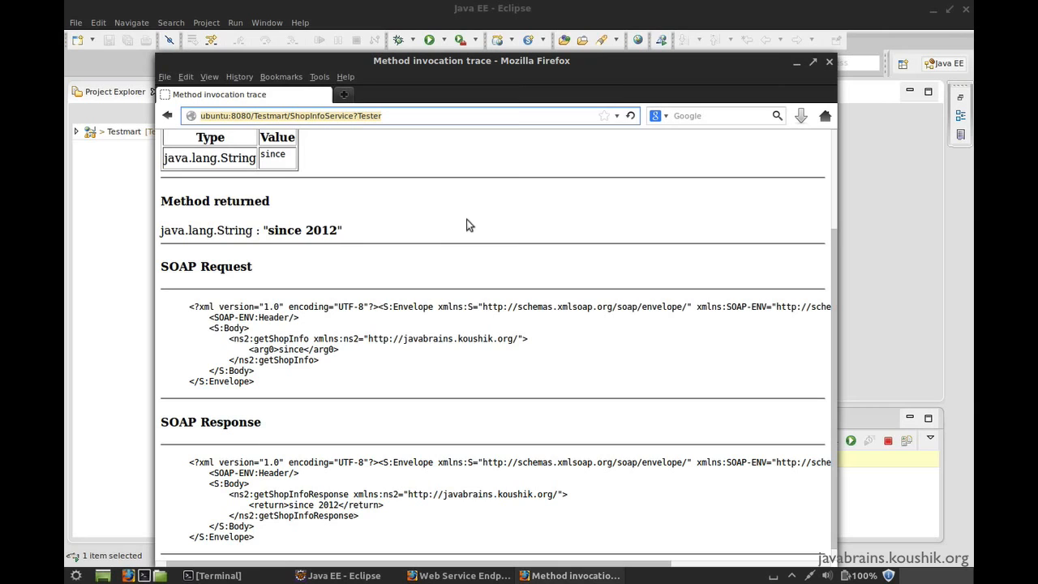
type("soapui.org")
key("Return")
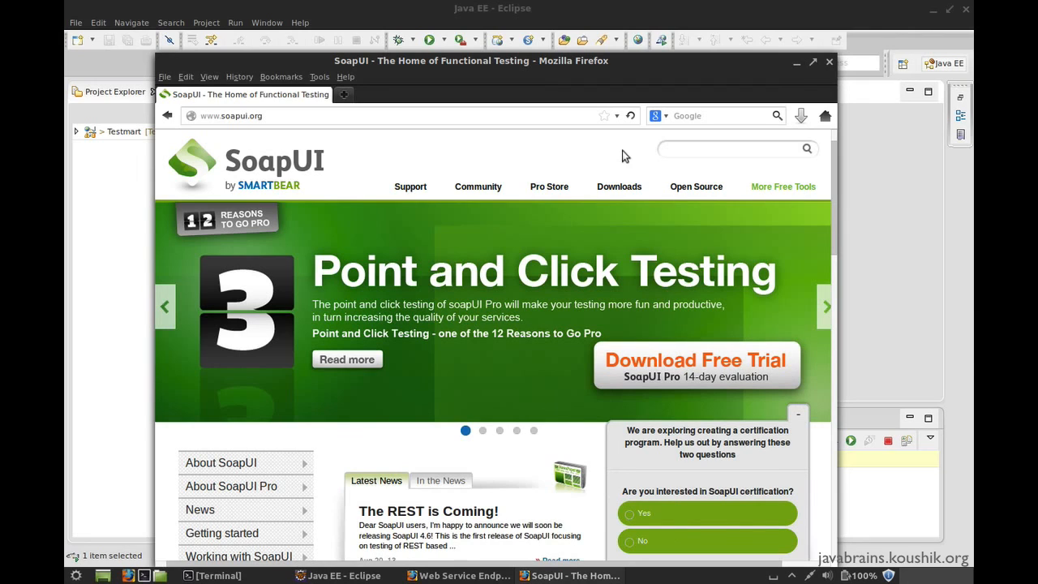
mouse_move(629, 185)
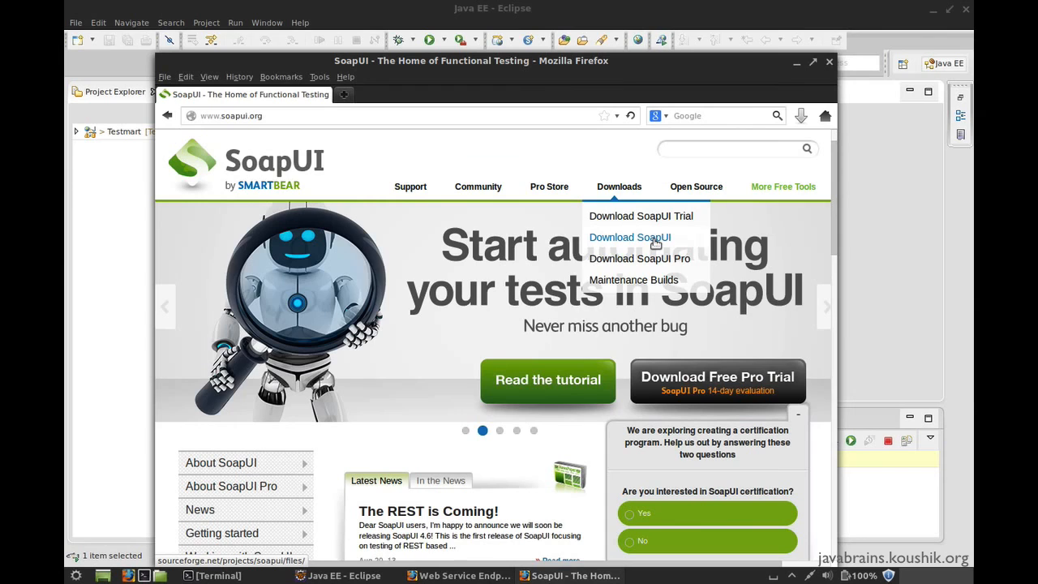
left_click(655, 243)
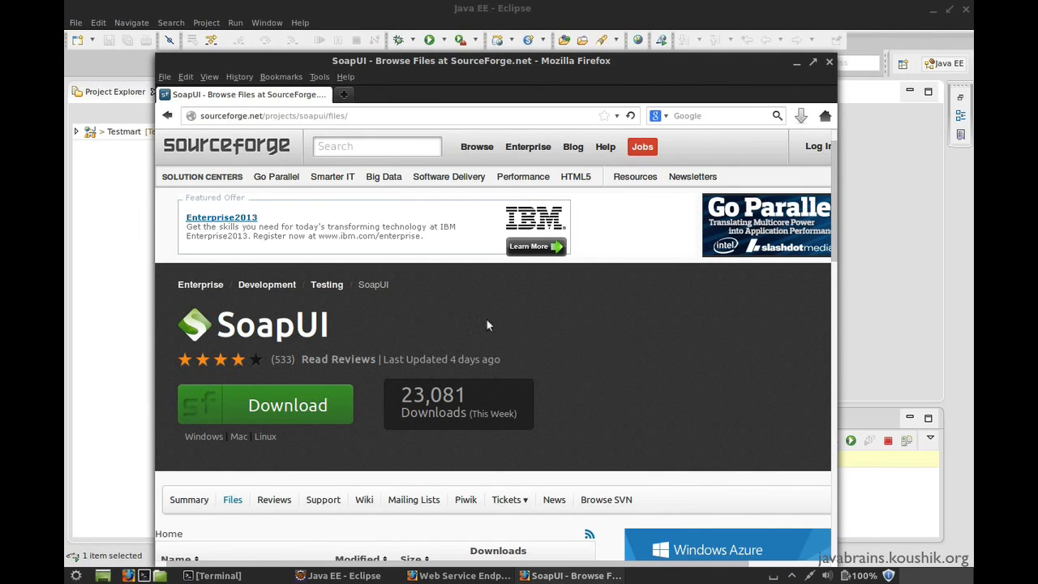
Switch to Eclipse, open the Install New Software dialog and check the list of available update sites
left_click(852, 283)
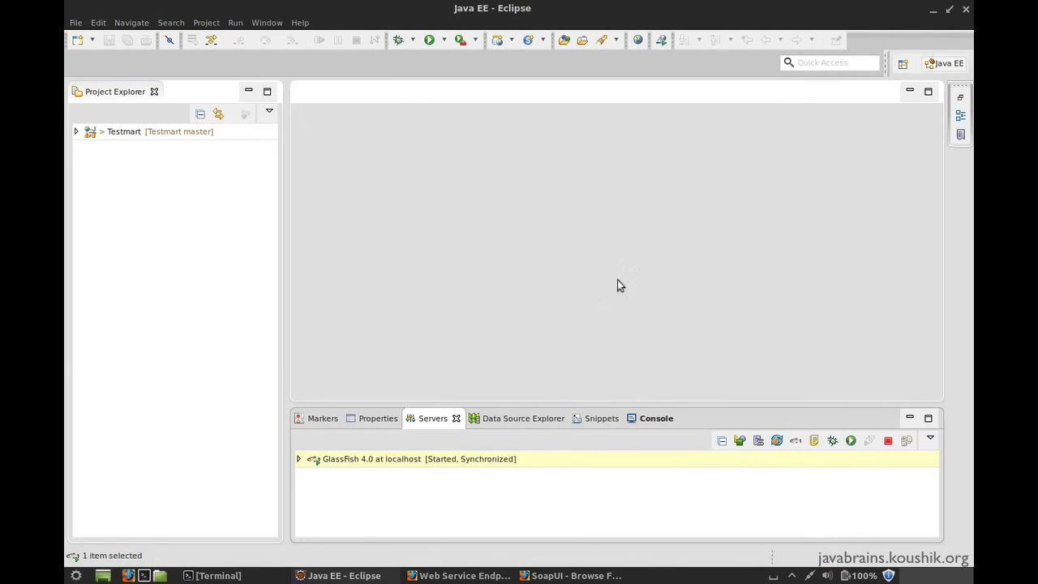
left_click(179, 132)
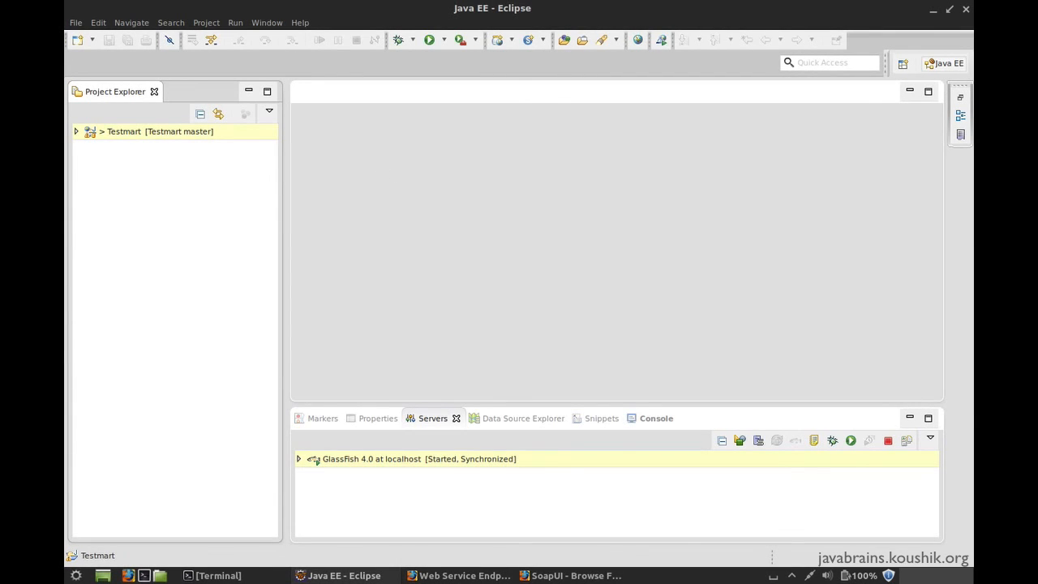
left_click(299, 23)
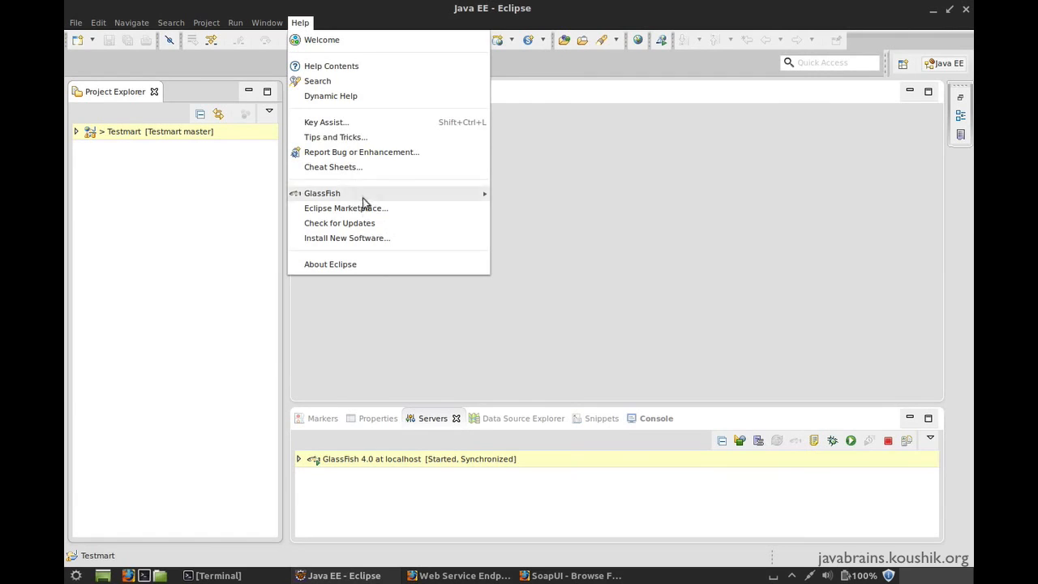
left_click(380, 240)
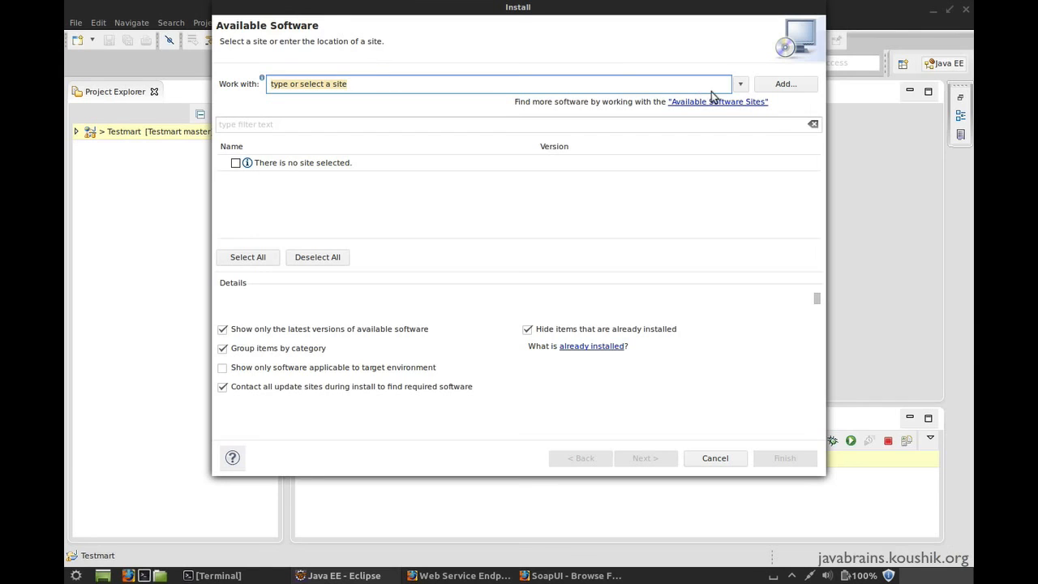
left_click(740, 84)
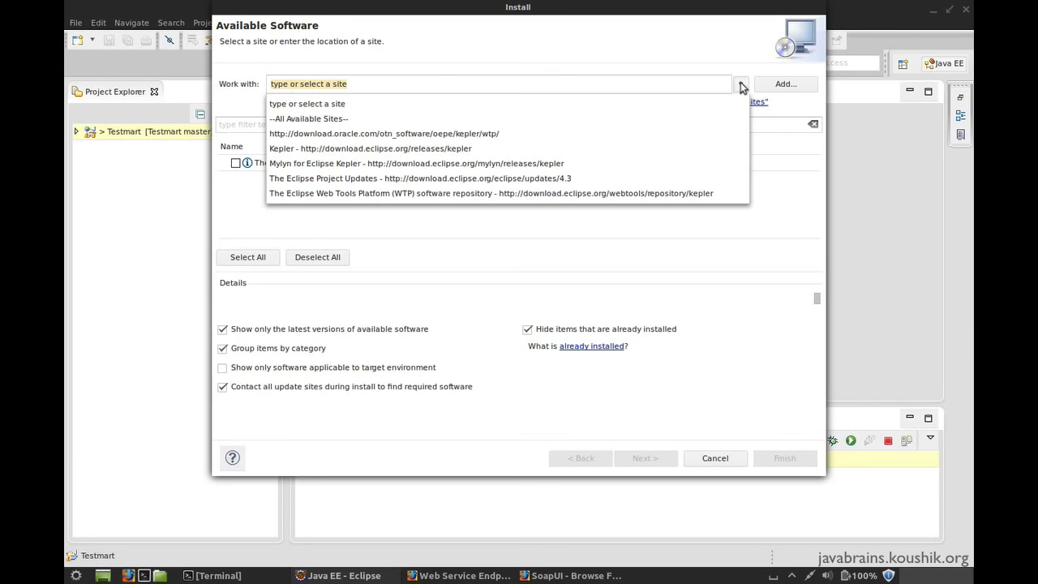
left_click(663, 66)
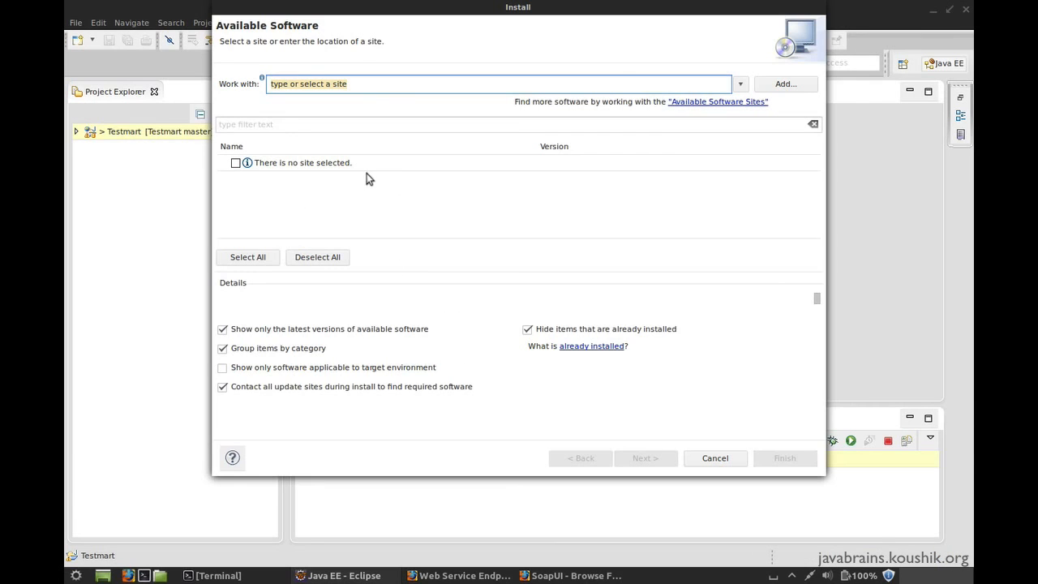
left_click(567, 575)
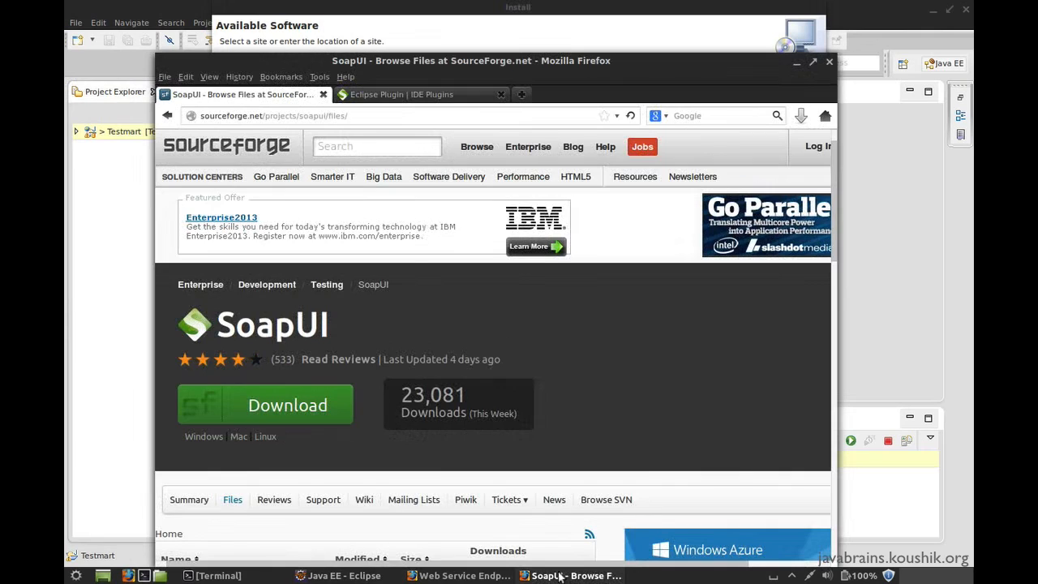
left_click(399, 95)
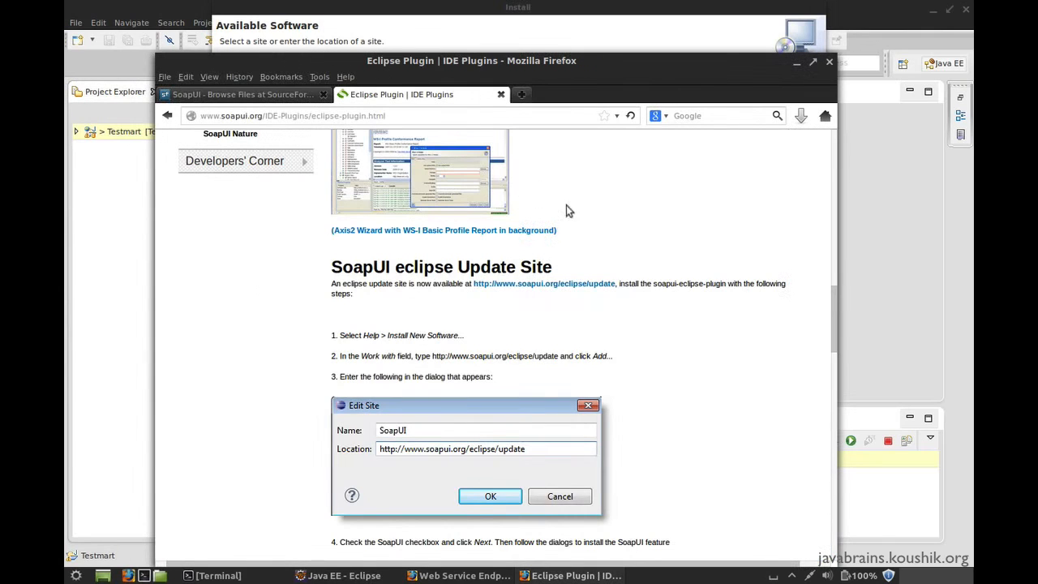
scroll(607, 222, "up", 15)
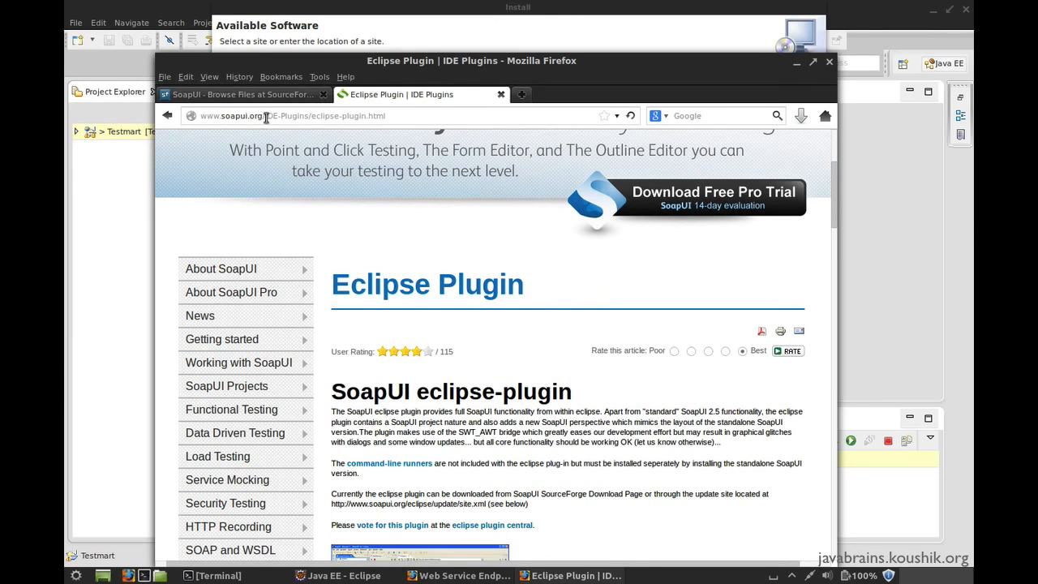
scroll(424, 299, "down", 15)
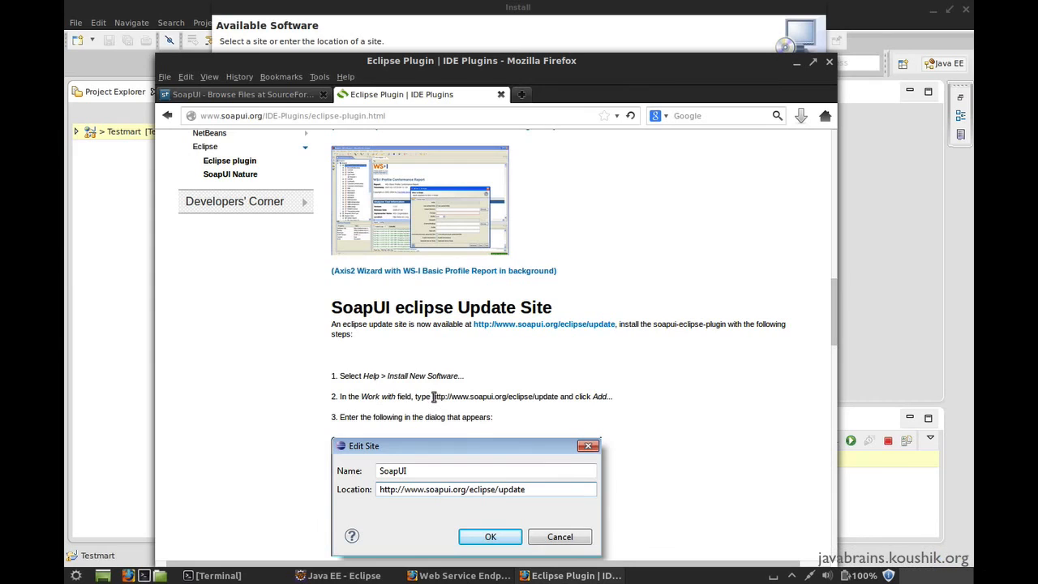
left_click_drag(432, 397, 558, 397)
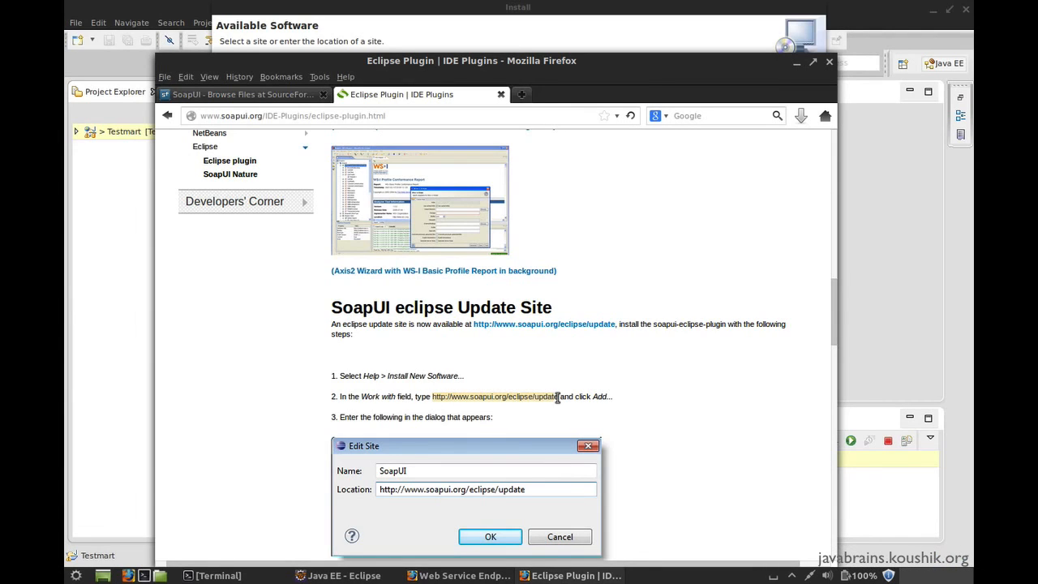
right_click(554, 397)
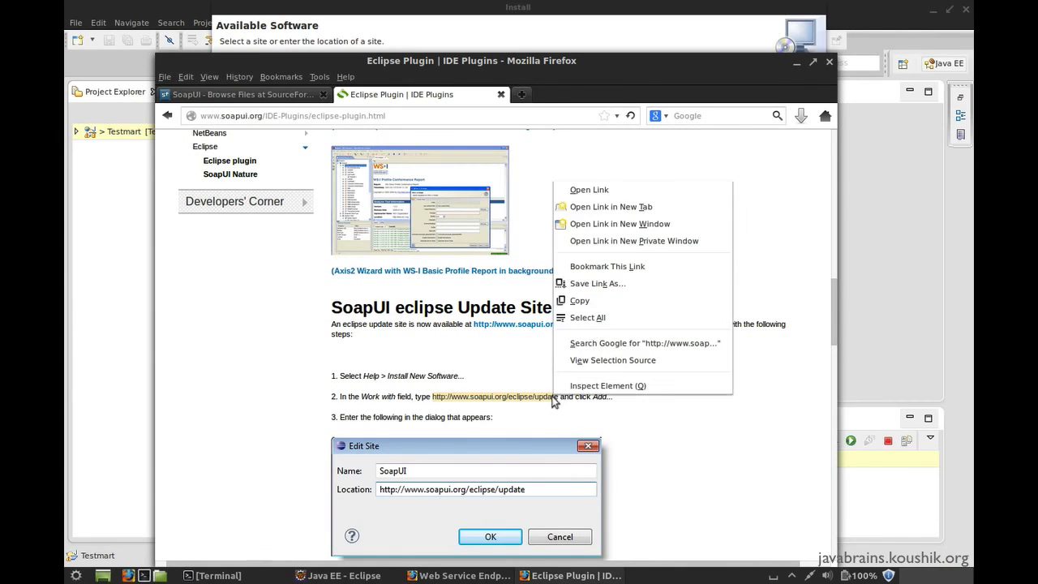
left_click(597, 299)
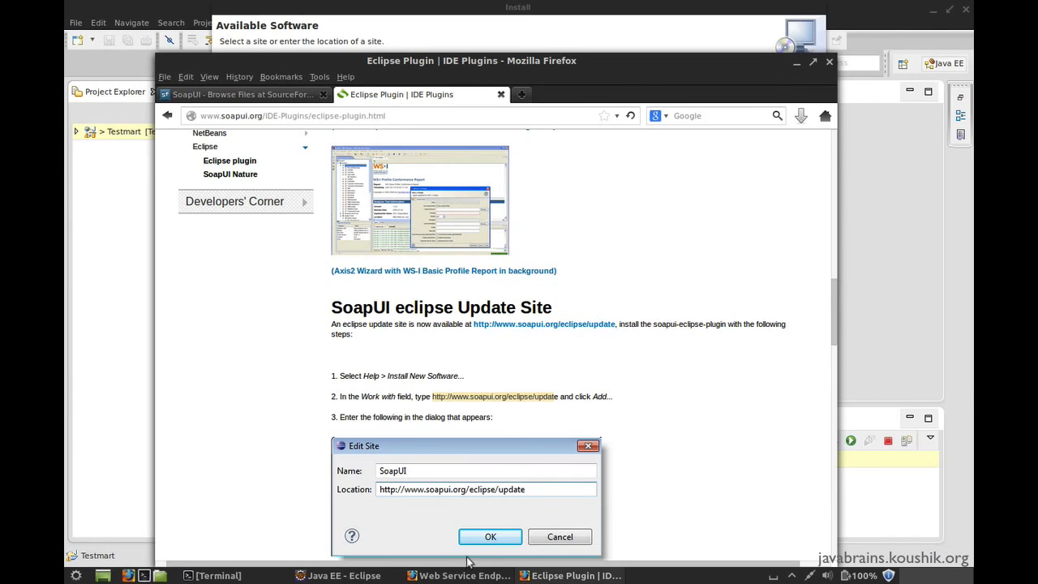
left_click(341, 575)
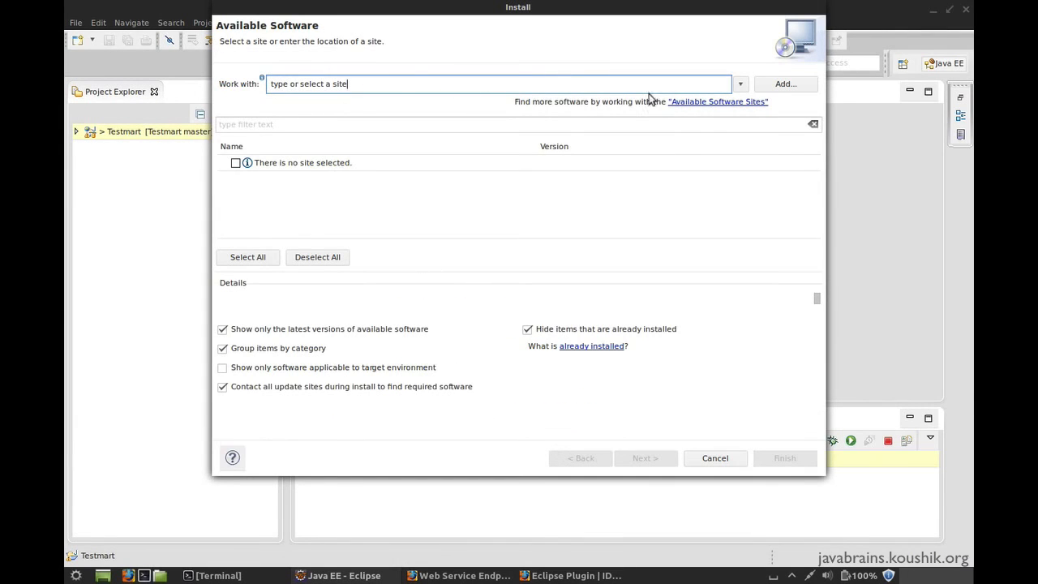
left_click(780, 84)
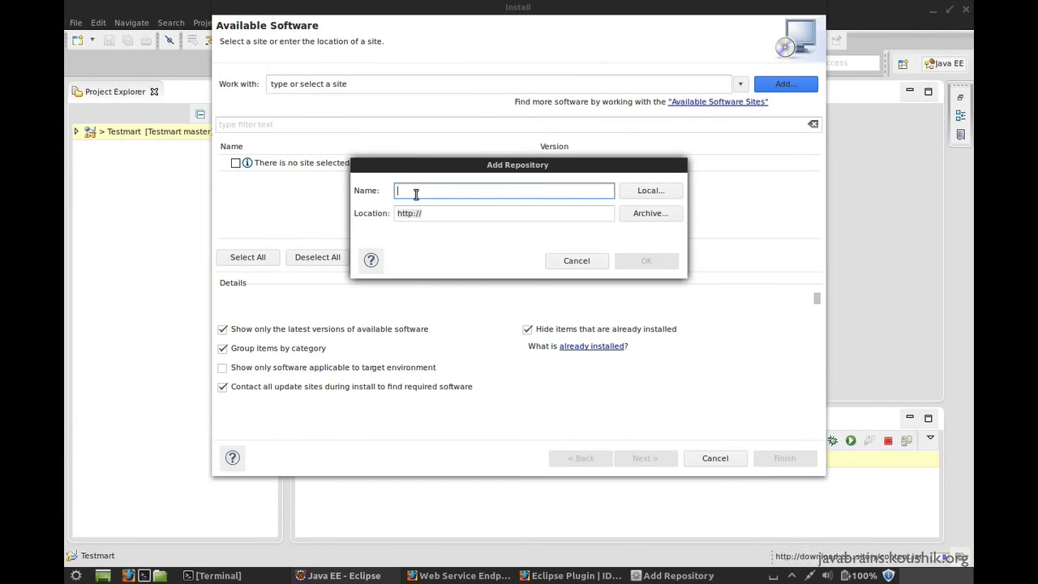
type("SOAP")
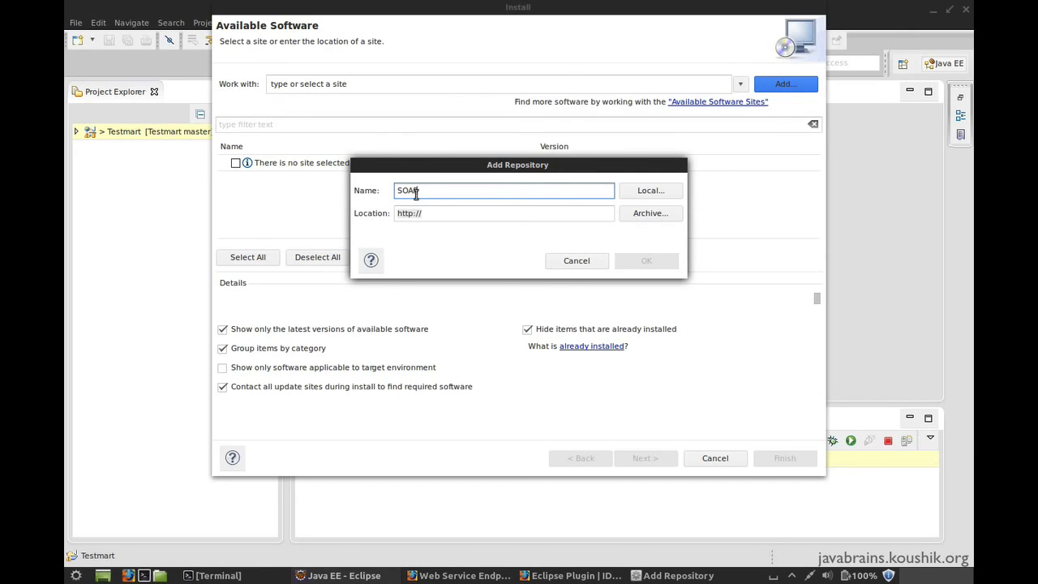
type(" UI")
left_click(431, 212)
left_click_drag(433, 216, 330, 211)
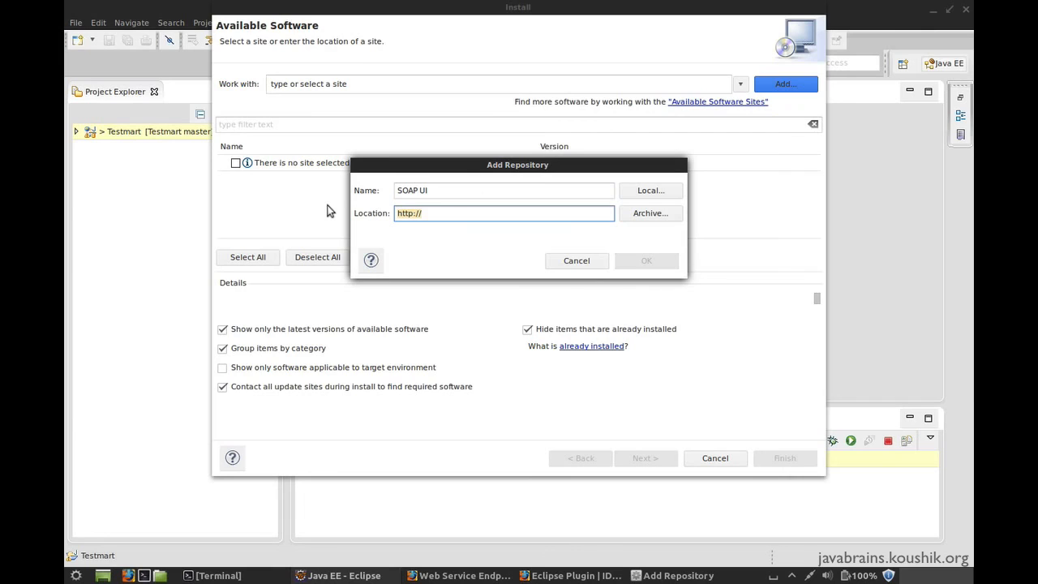
key("ctrl+v")
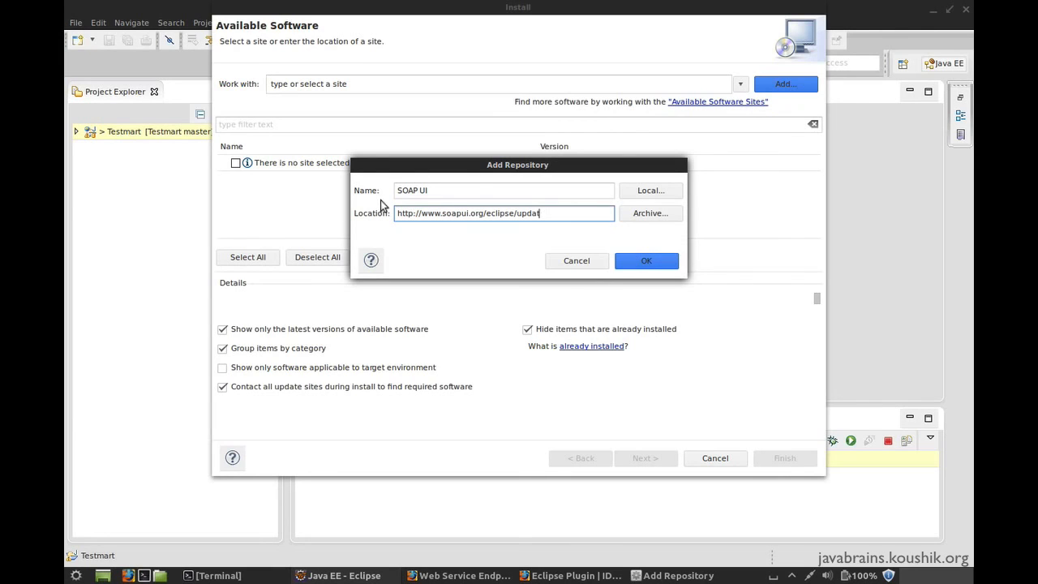
left_click(627, 260)
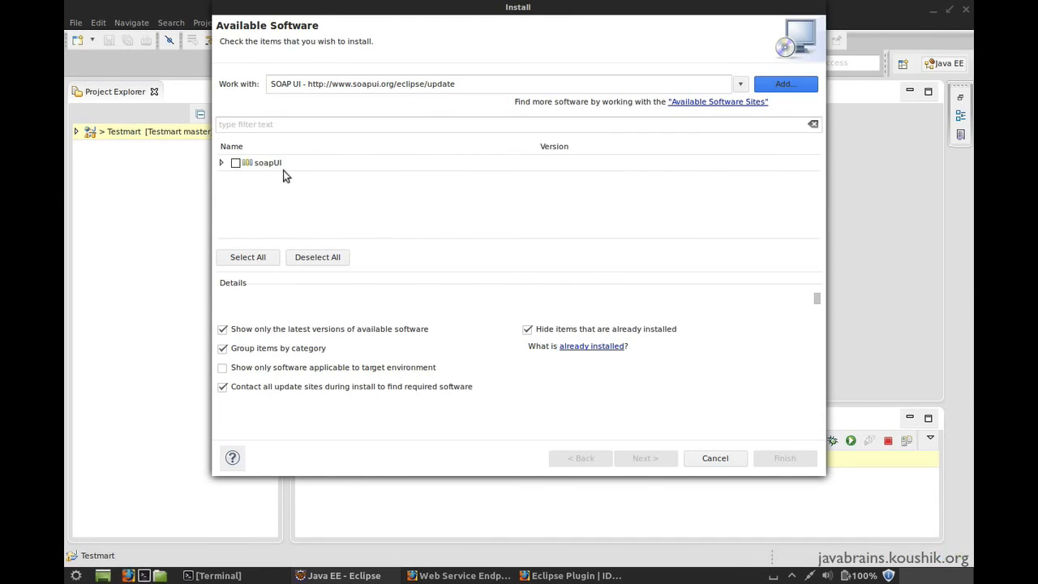
Mark the soapUI plugin for installation and proceed to the license review
left_click(276, 163)
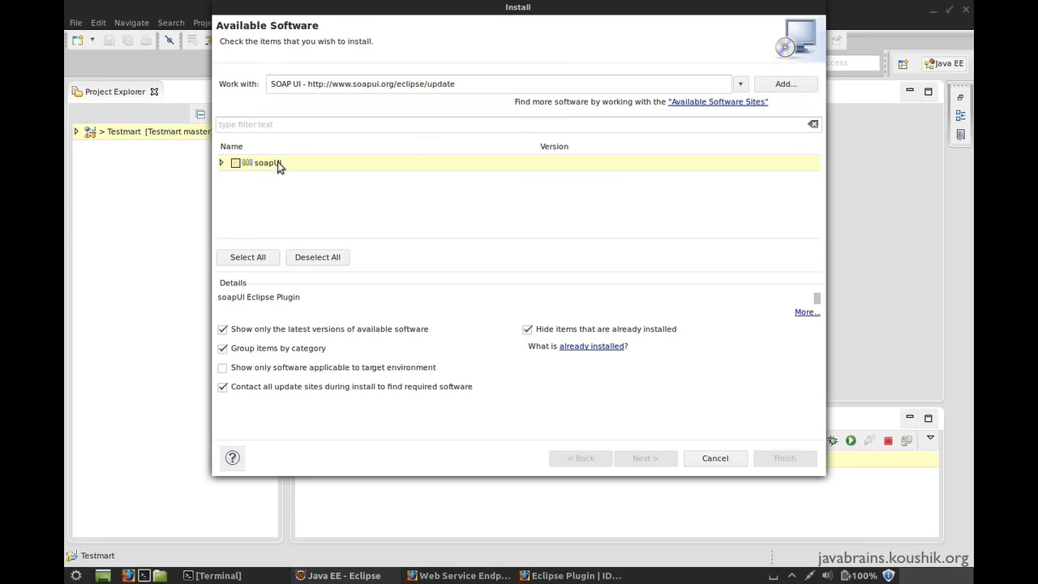
left_click(236, 163)
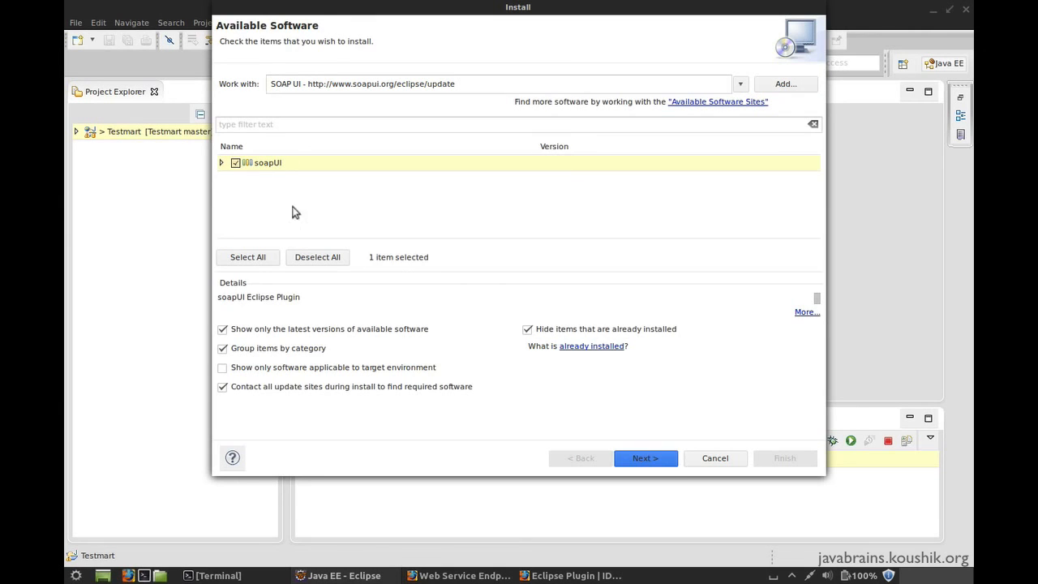
left_click(650, 462)
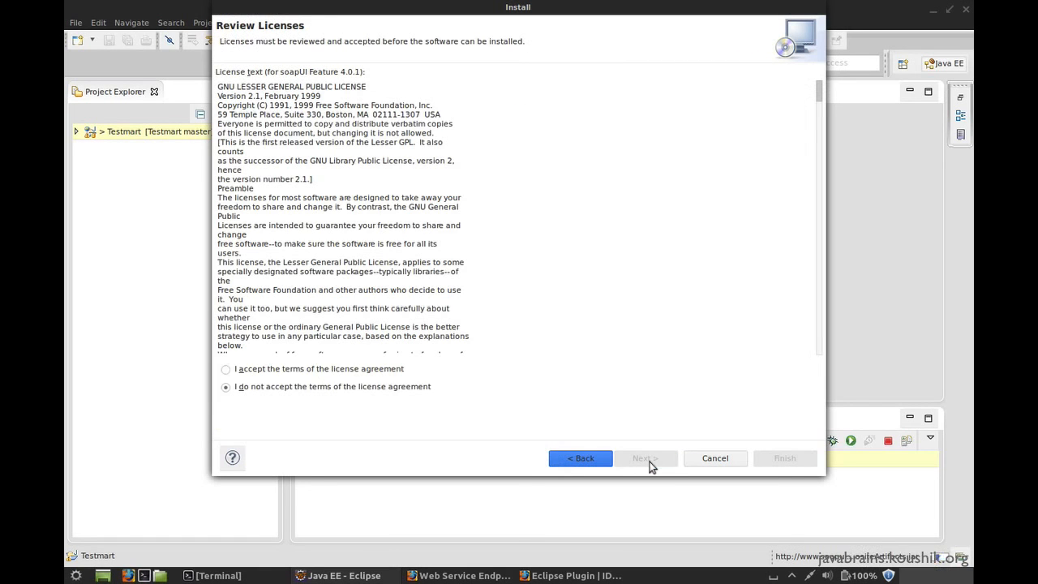
Accept the soapUI license, finish the installation despite the unsigned content, and restart Eclipse to apply the changes
left_click(295, 368)
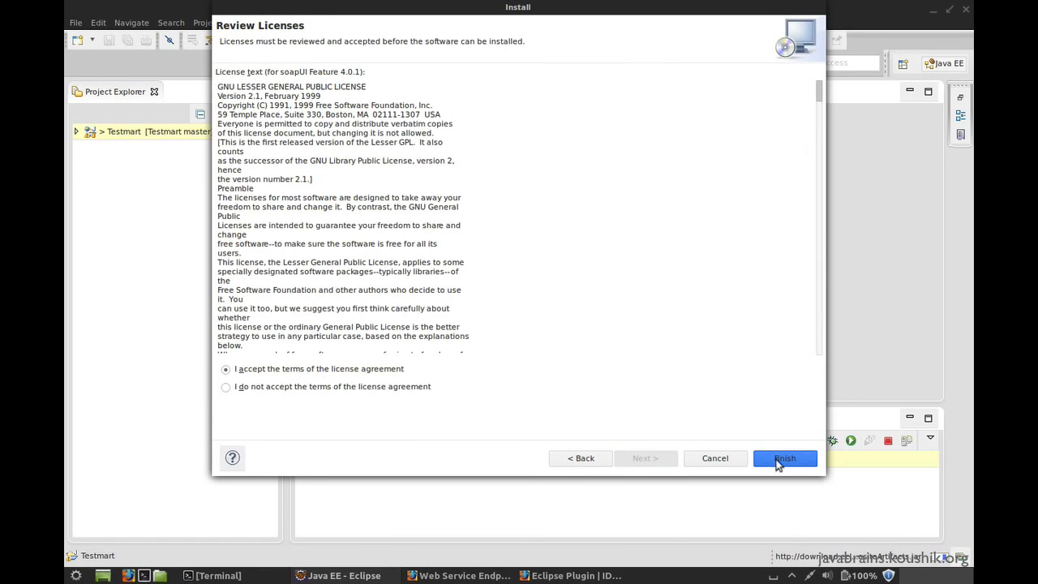
left_click(778, 459)
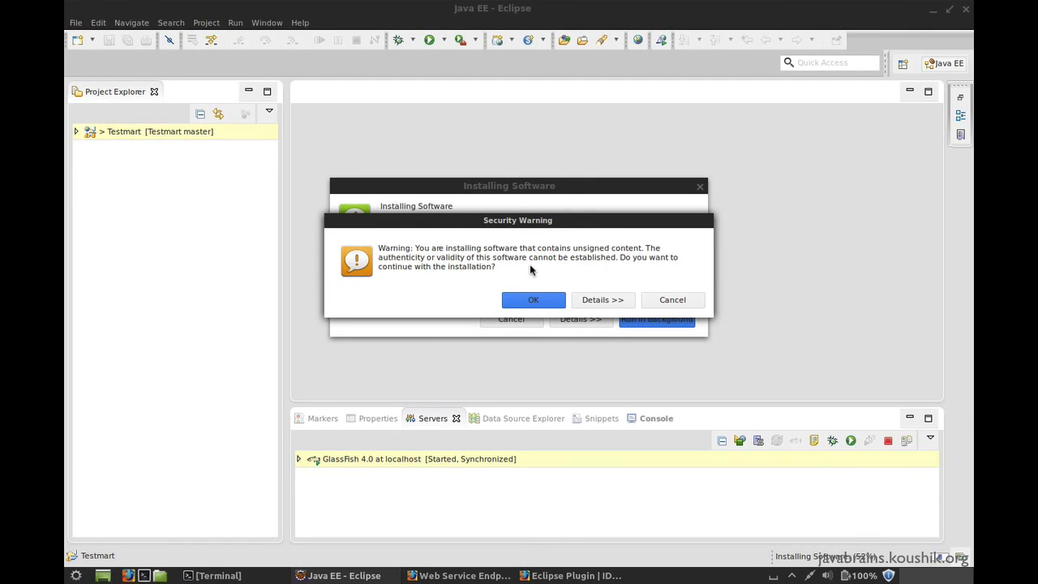
left_click(546, 300)
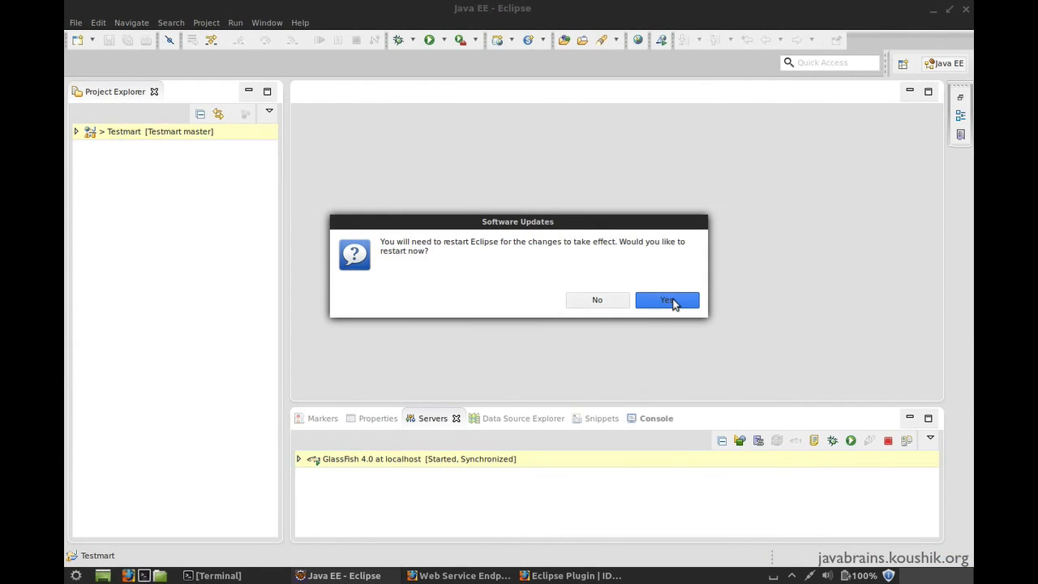
left_click(669, 300)
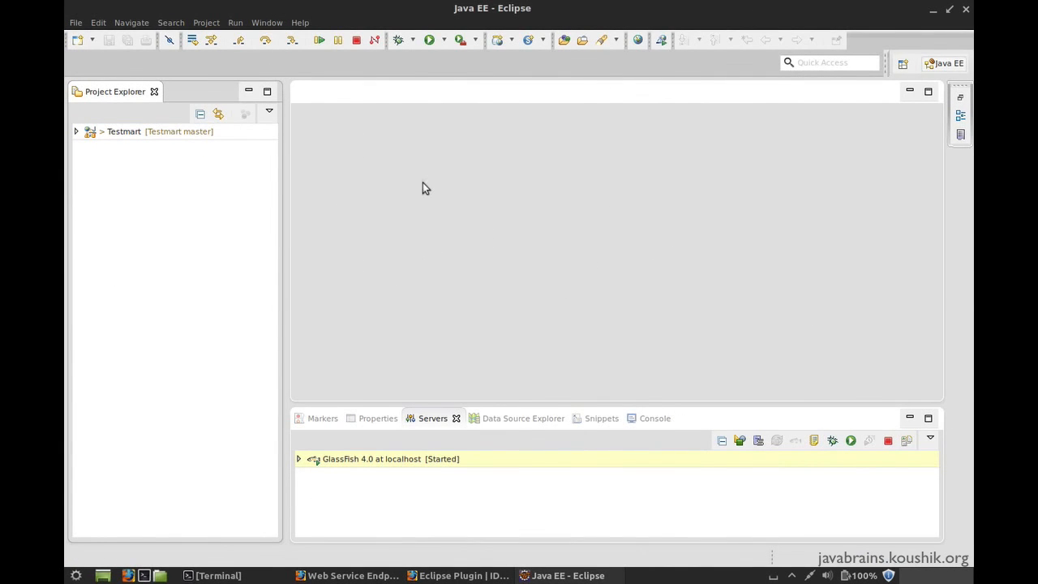
Find the soapUI views among all available views and open the soapUI Navigator view
left_click(269, 23)
mouse_move(307, 113)
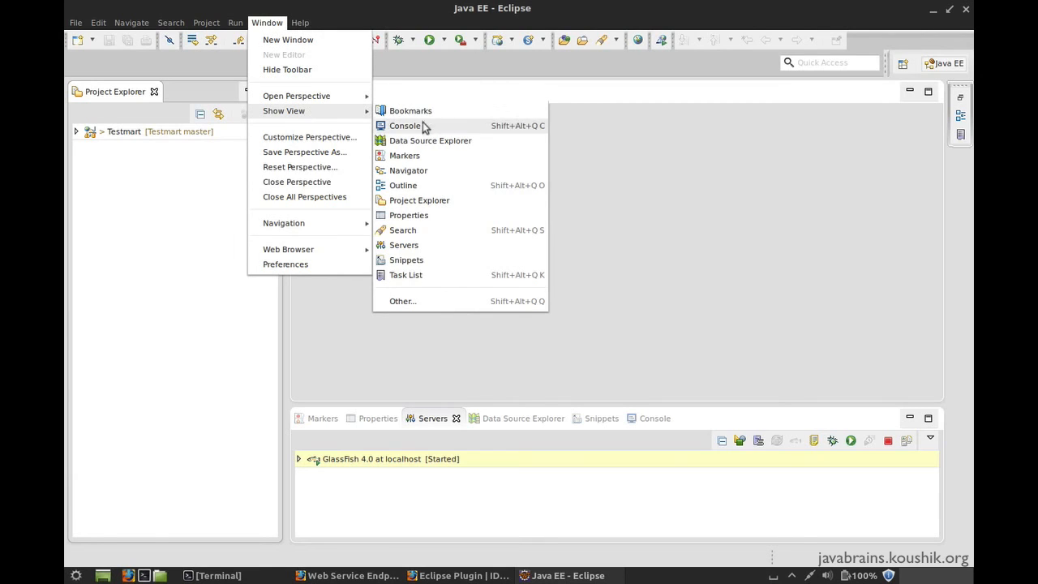
left_click(422, 298)
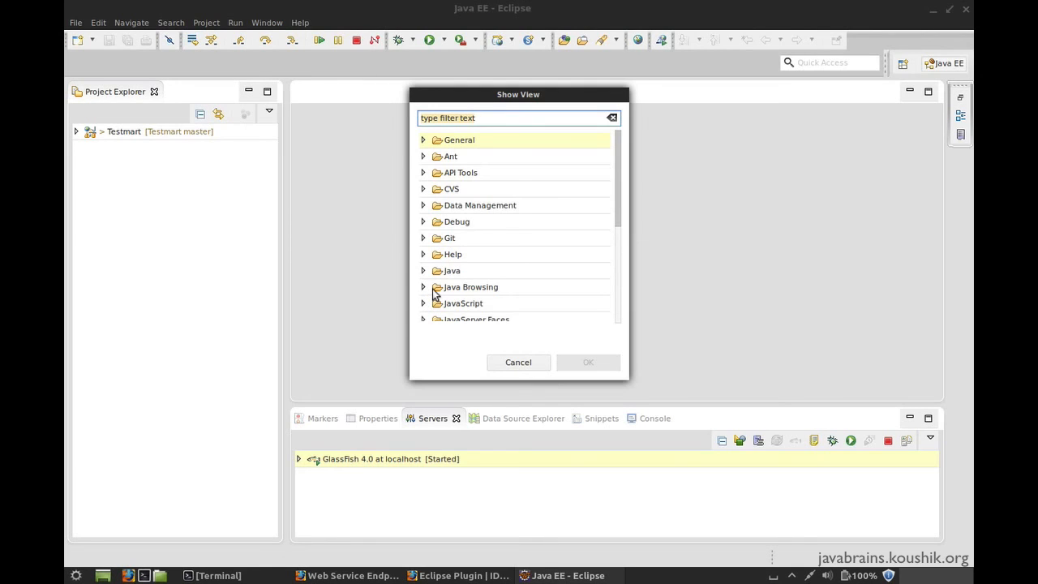
type("soapui")
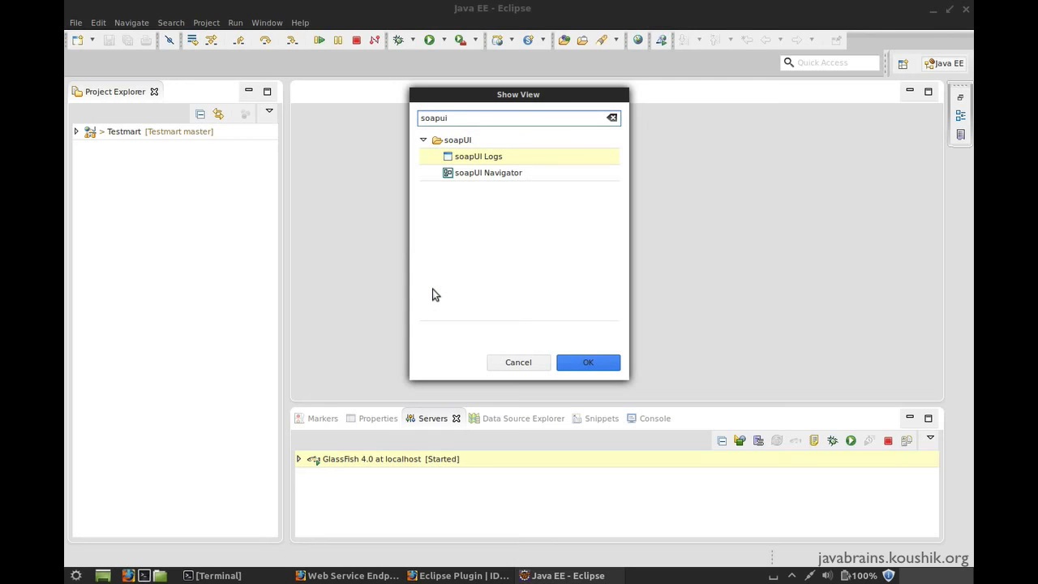
left_click(491, 173)
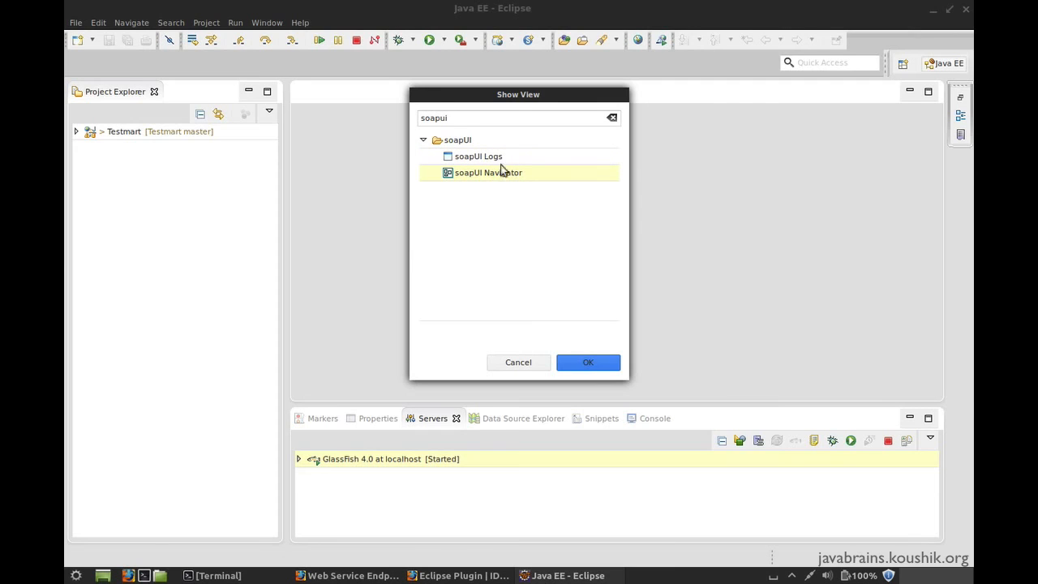
left_click(597, 361)
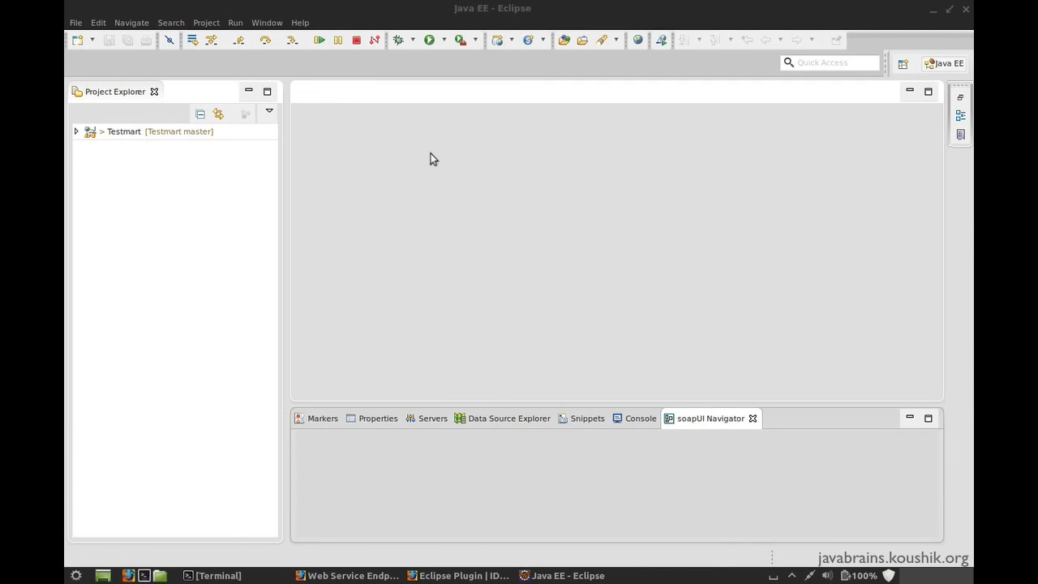
Dock the soapUI Navigator view beside the Project Explorer and select its Projects node
left_click(695, 415)
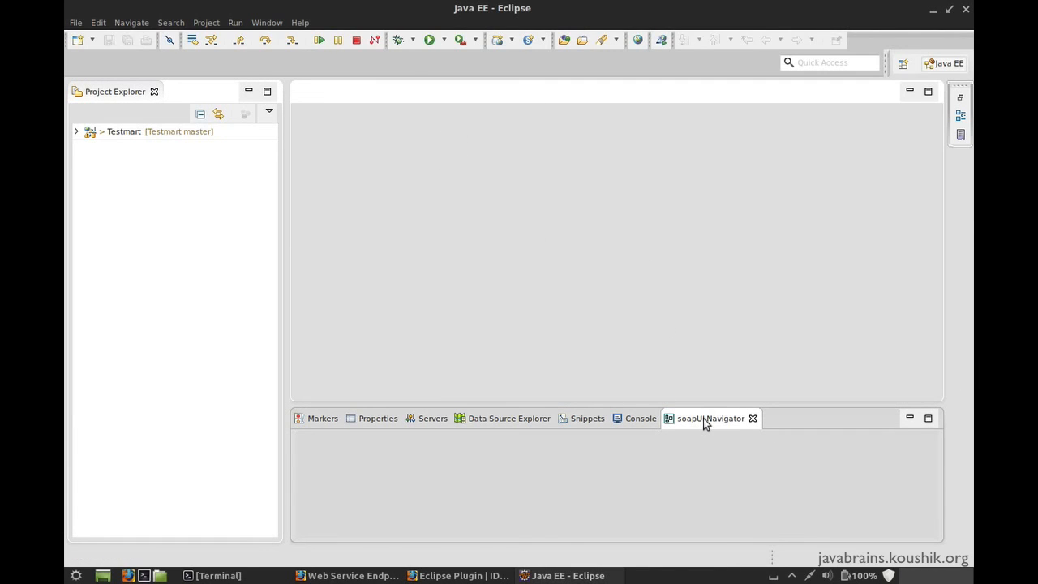
left_click(706, 419)
left_click_drag(175, 95, 177, 95)
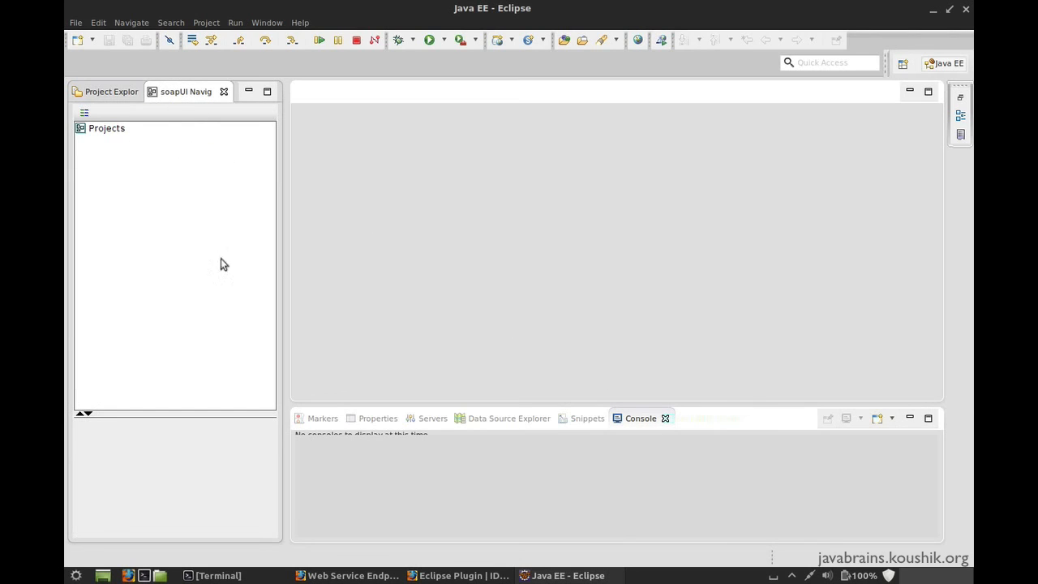
left_click(110, 130)
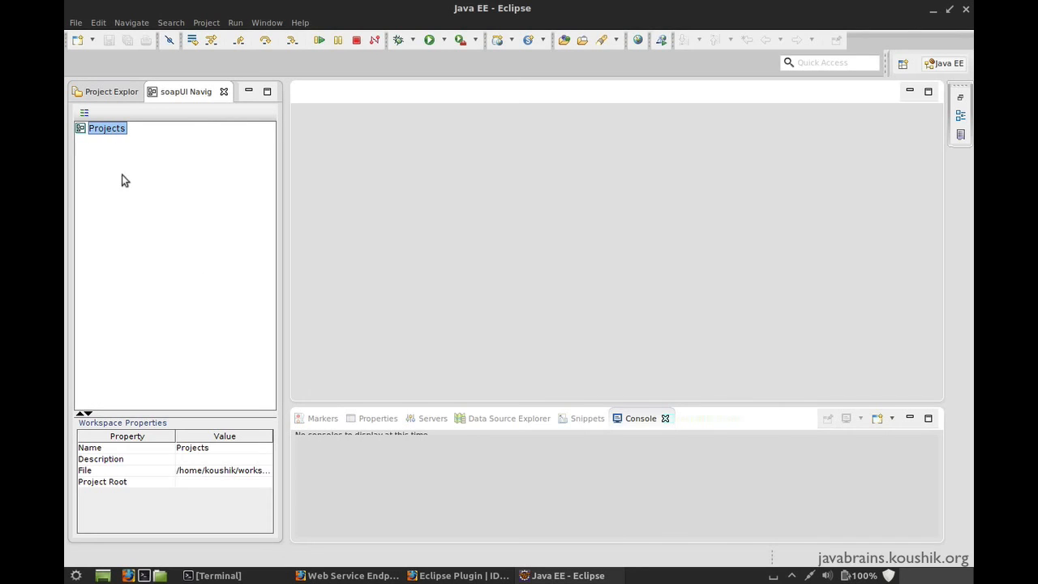